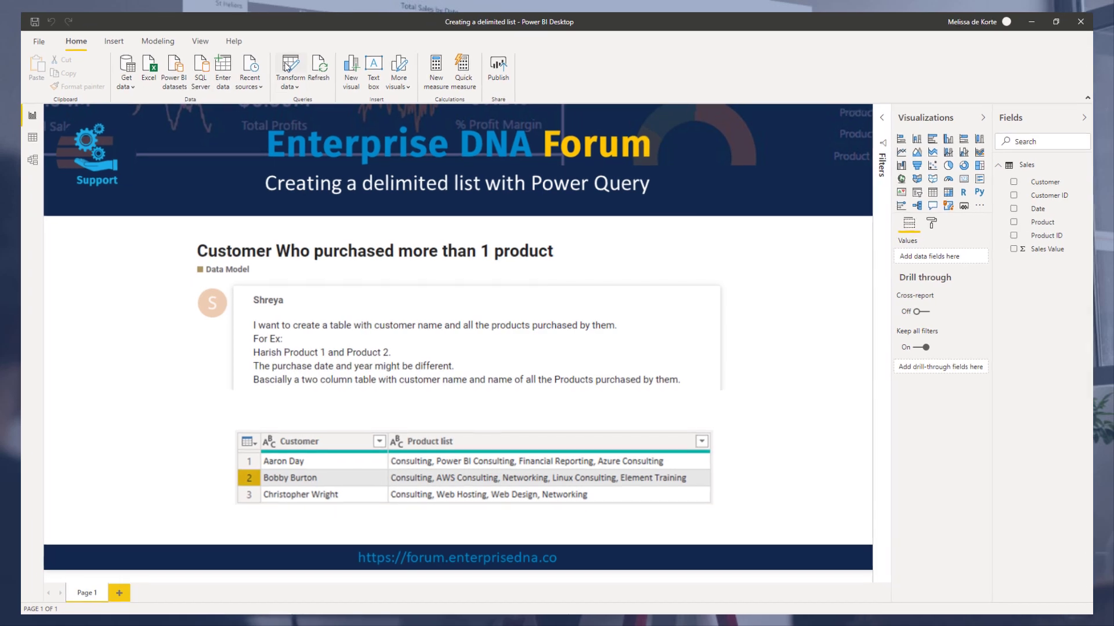
Step: Launch the Power Query Editor via Transform data to show the Sales query
left_click(278, 56)
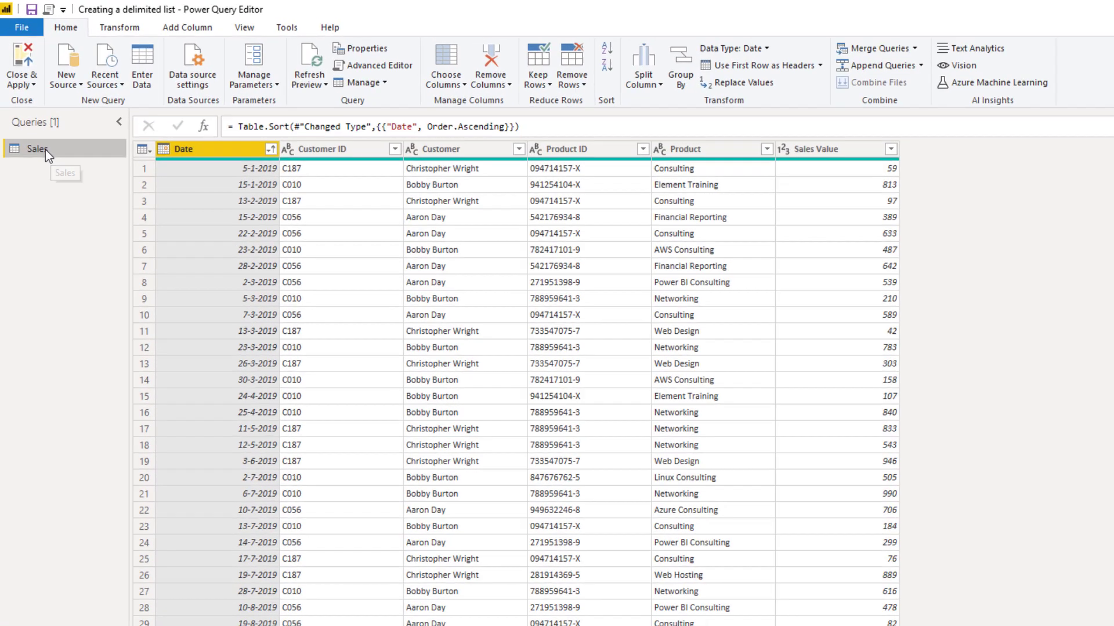
Step: Create a Sales (2) query that references the Sales query
right_click(34, 112)
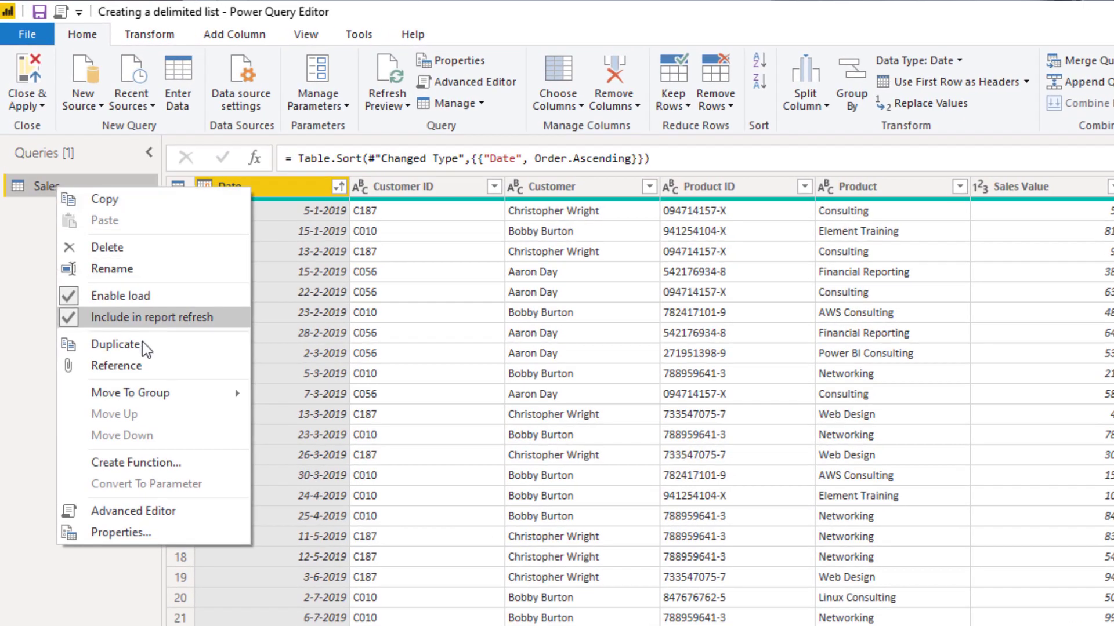
left_click(116, 365)
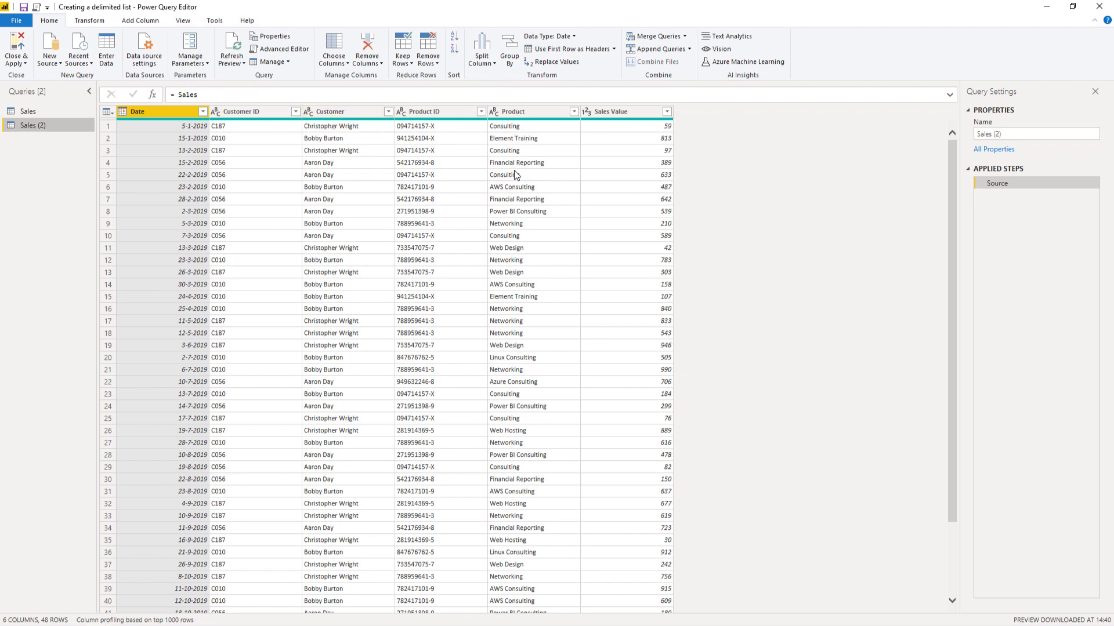
Step: Change the Sales (2) formula to = Sales[[Customer], [Product]] to keep only those columns
left_click(216, 94)
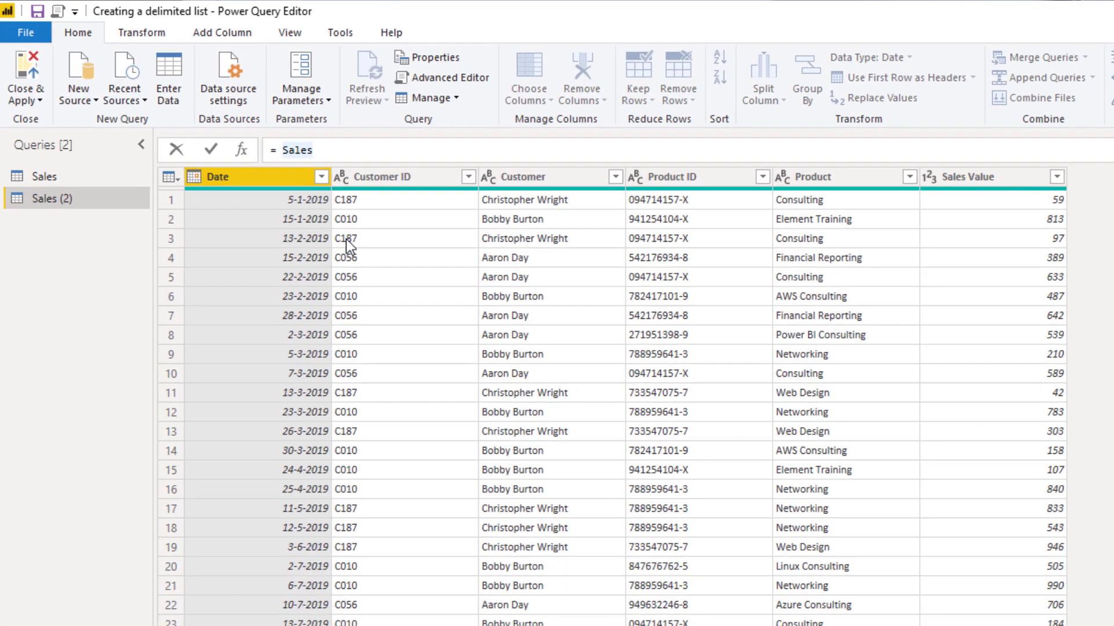
type("[")
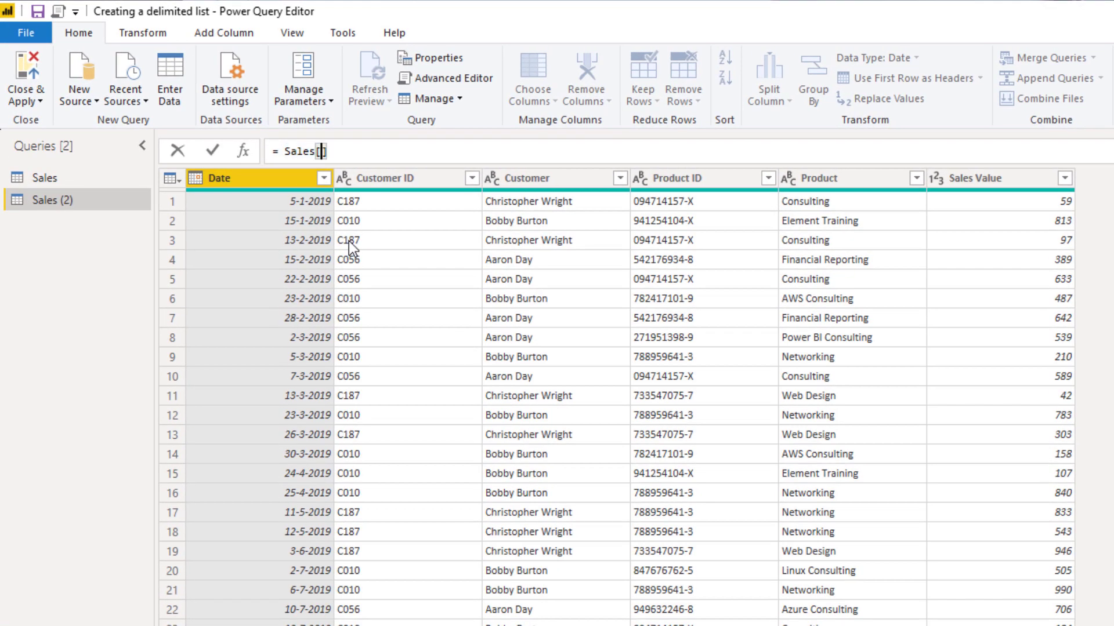
type("[Customer")
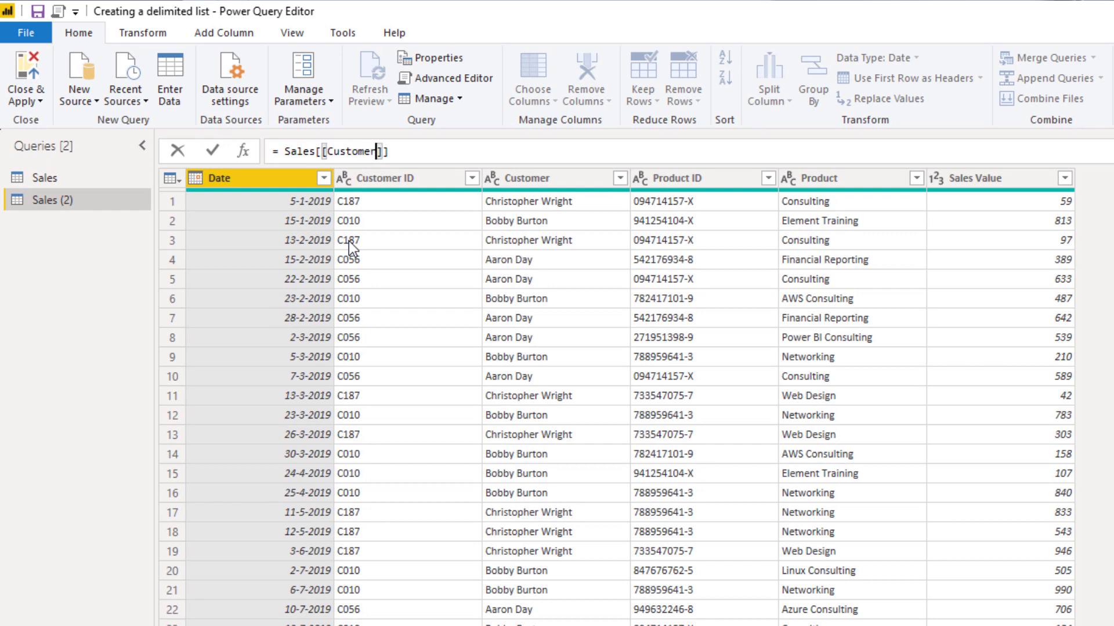
type("], [Product")
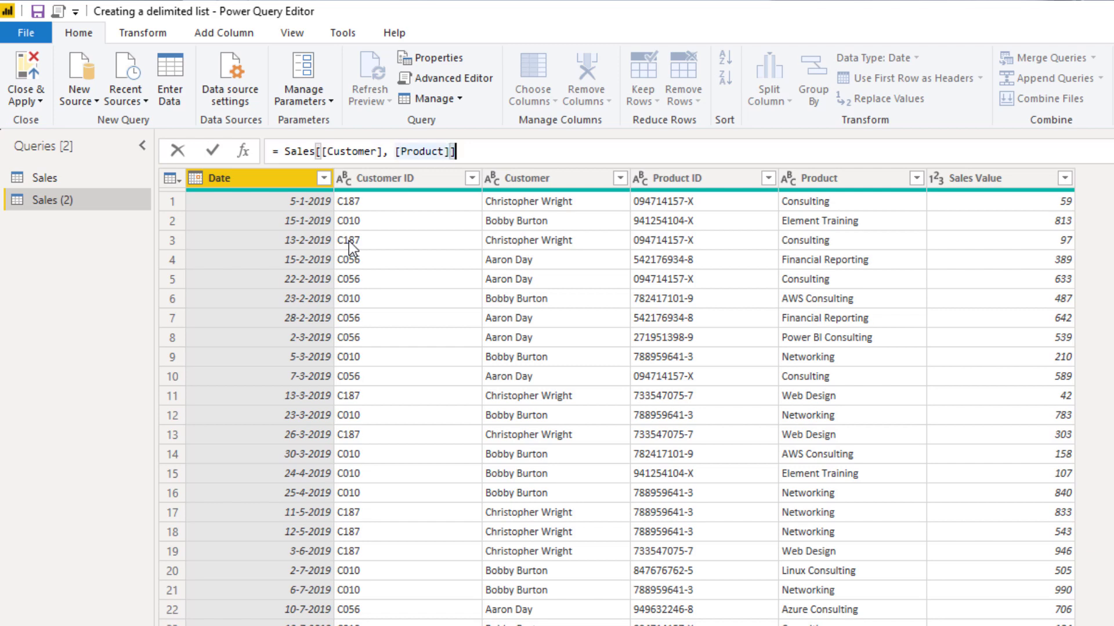
key("Return")
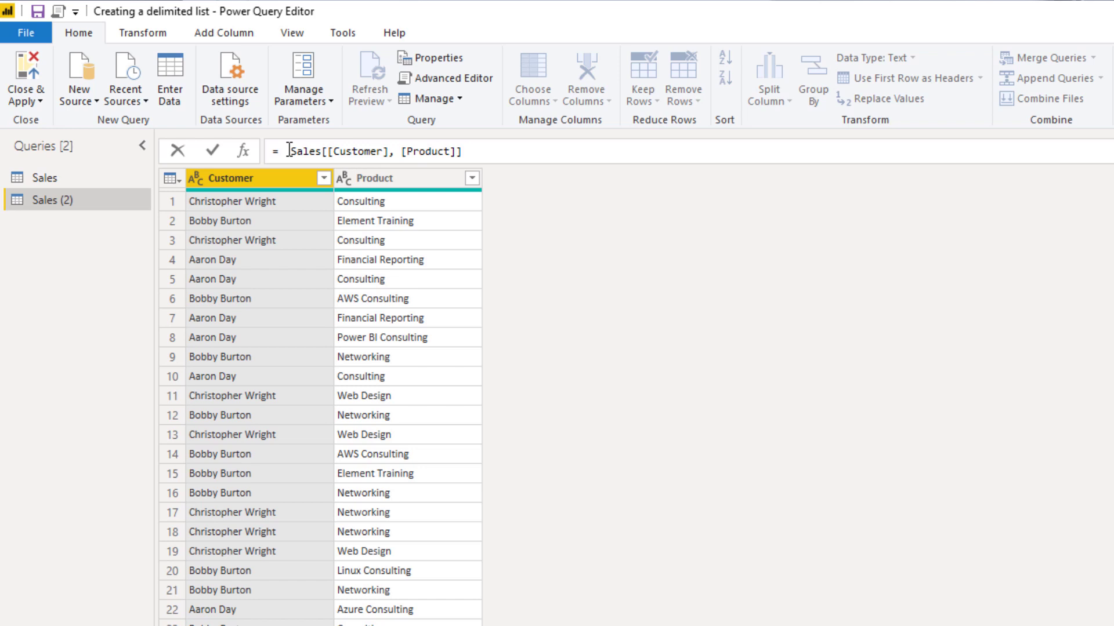
Step: Wrap the column selection in Table.Distinct(…) to leave 13 unique Customer–Product rows
type("Table.d")
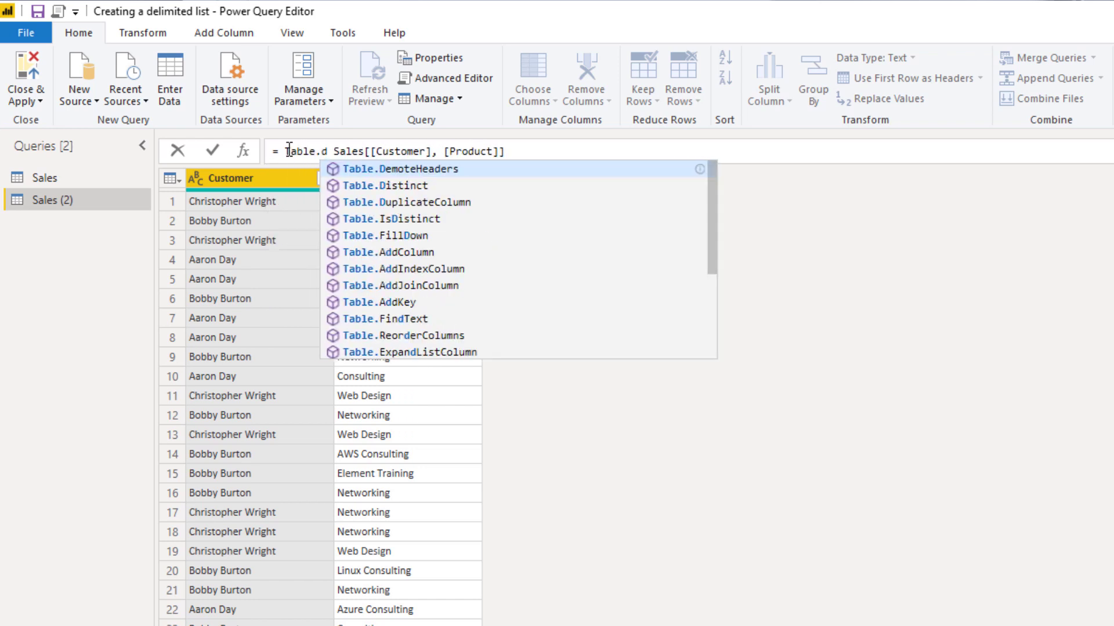
key("Down")
key("Tab")
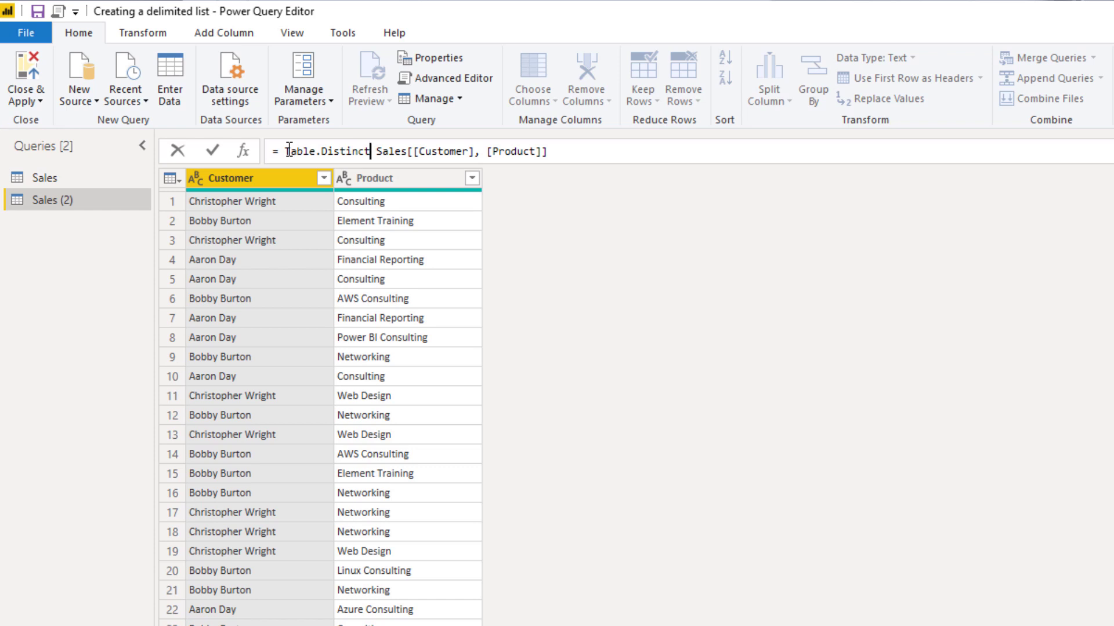
type("(")
key("Delete")
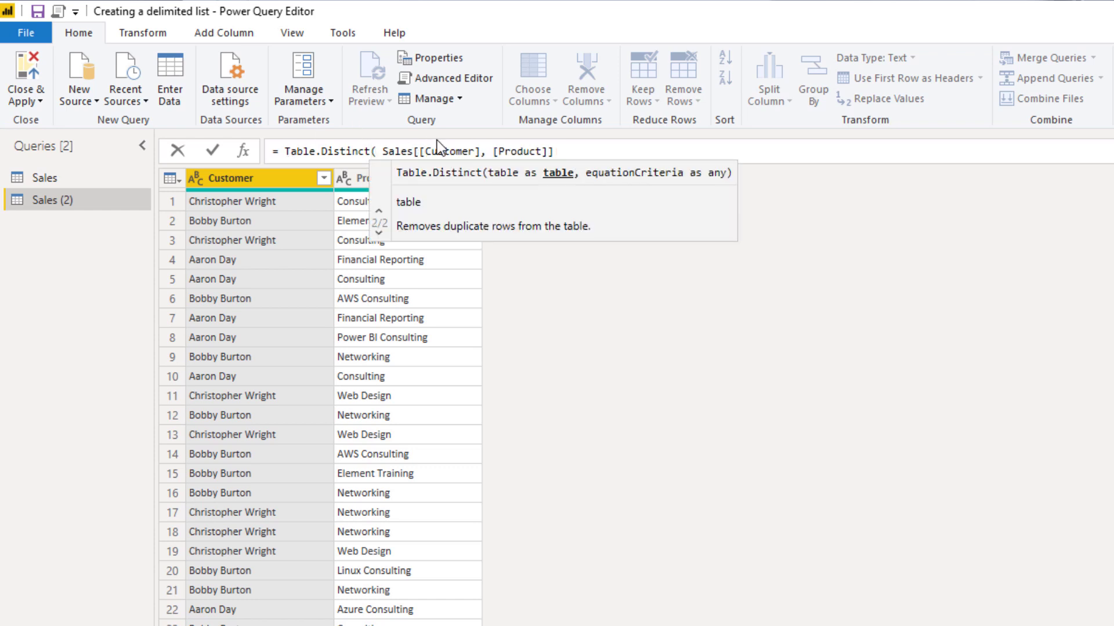
left_click(563, 150)
type(")")
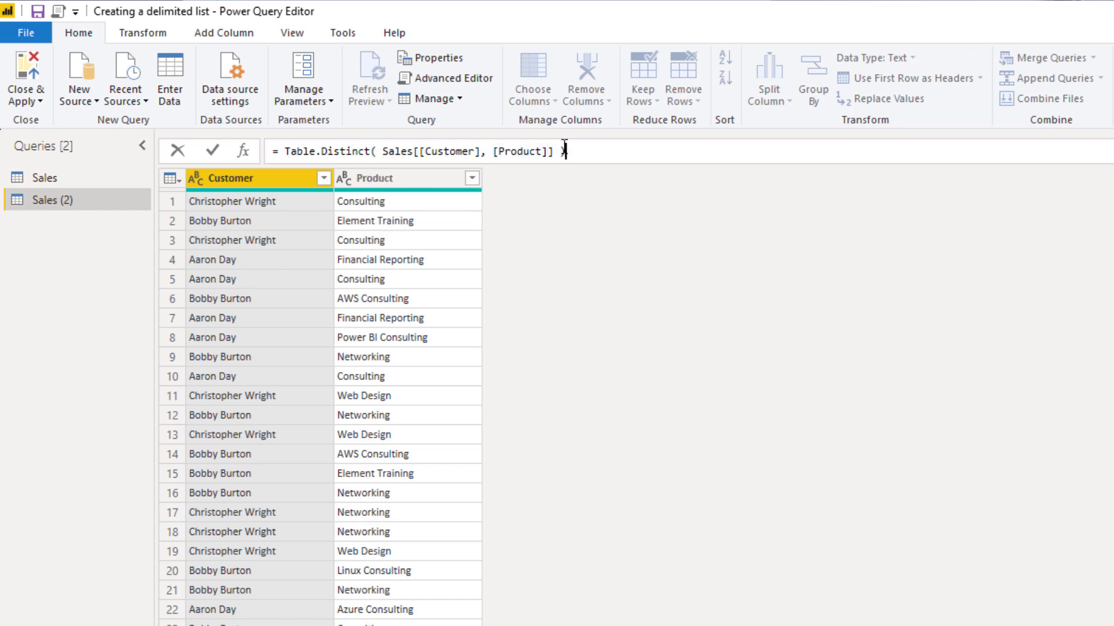
key("Return")
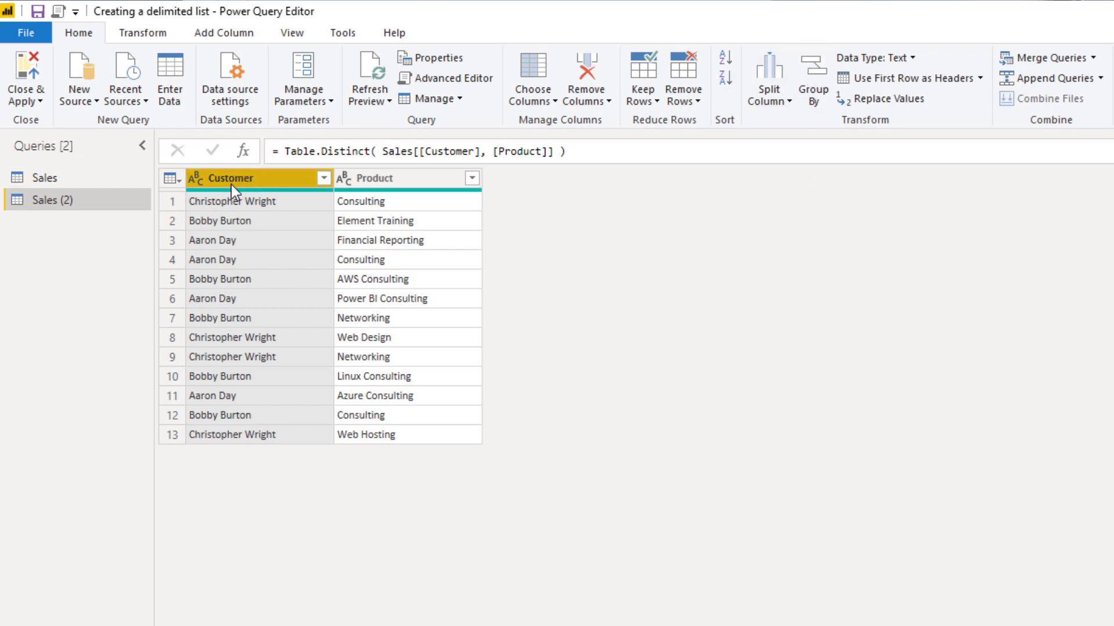
Step: Group by Customer with the All Rows operation into a new column named AllRows
left_click(808, 86)
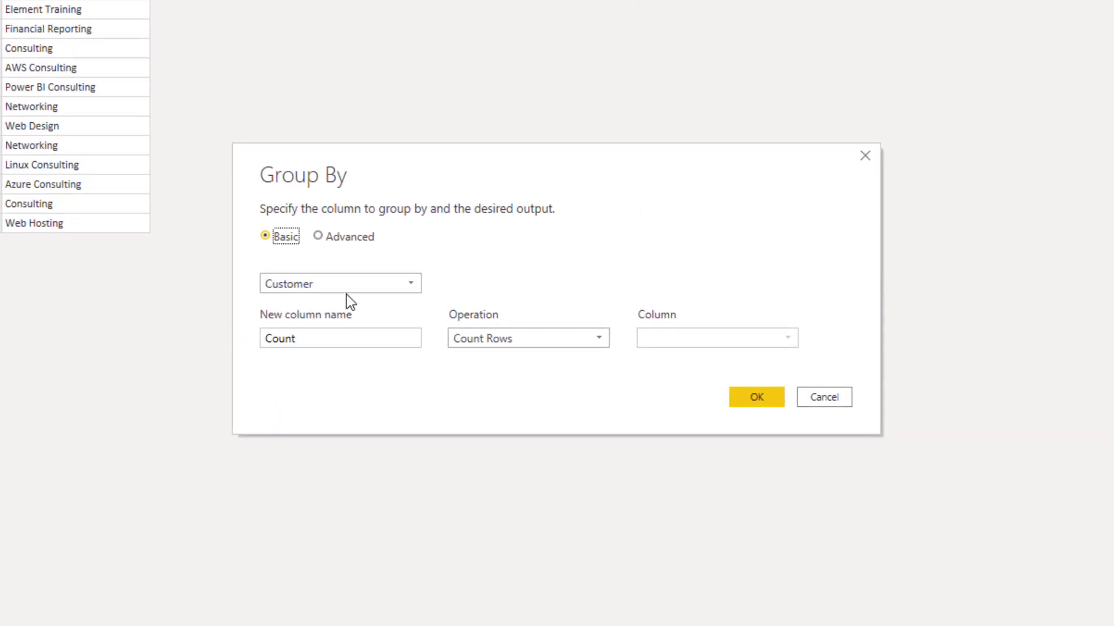
left_click(488, 338)
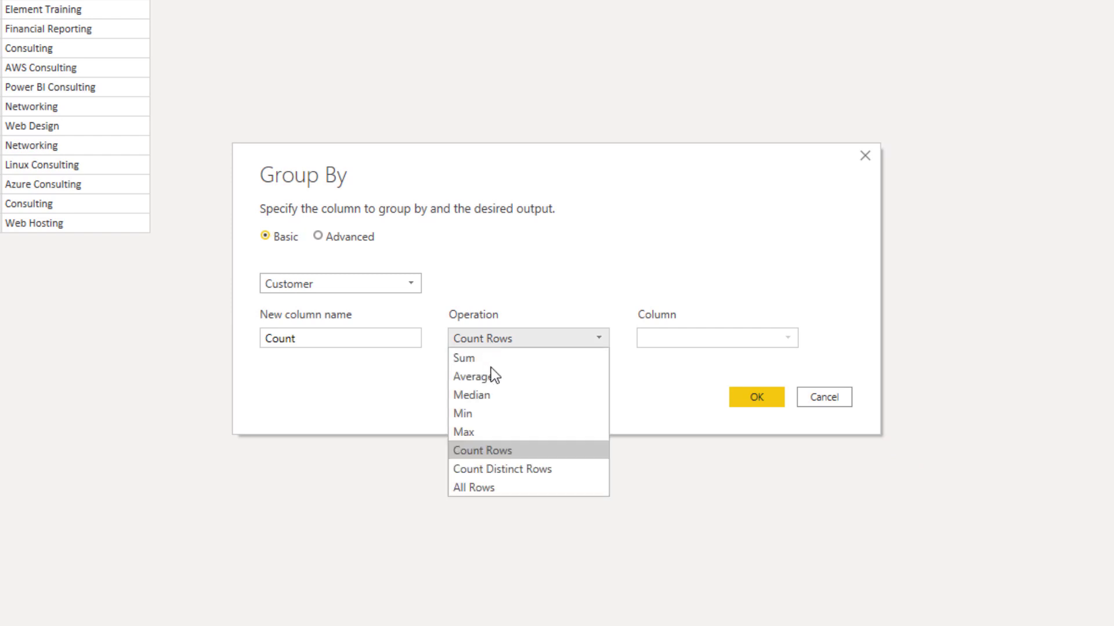
left_click(485, 488)
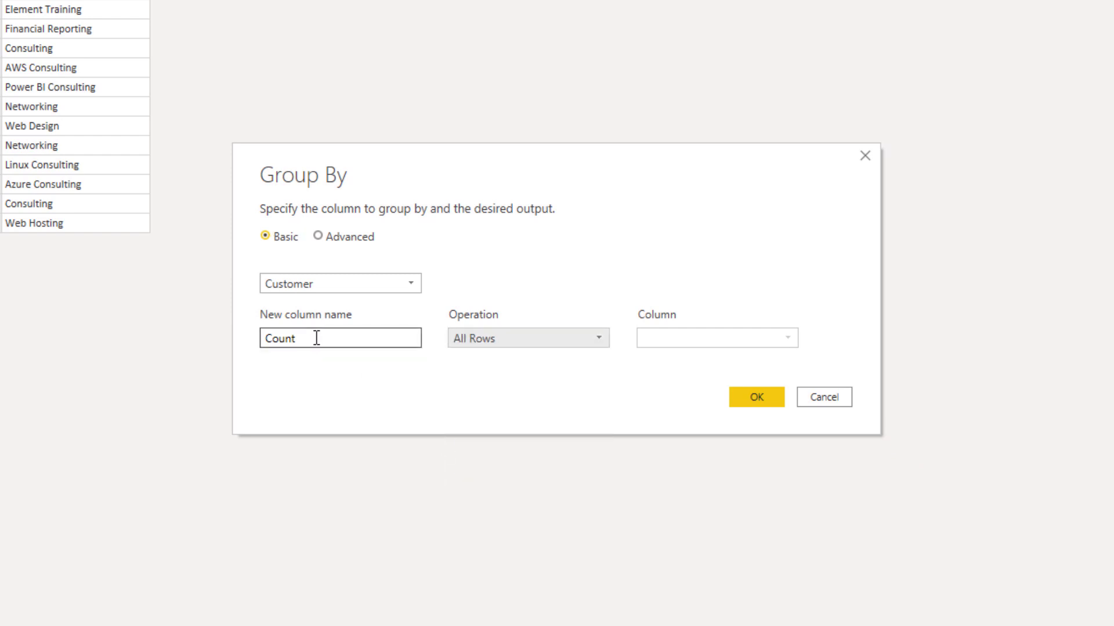
left_click_drag(316, 338, 196, 338)
type("AllRows")
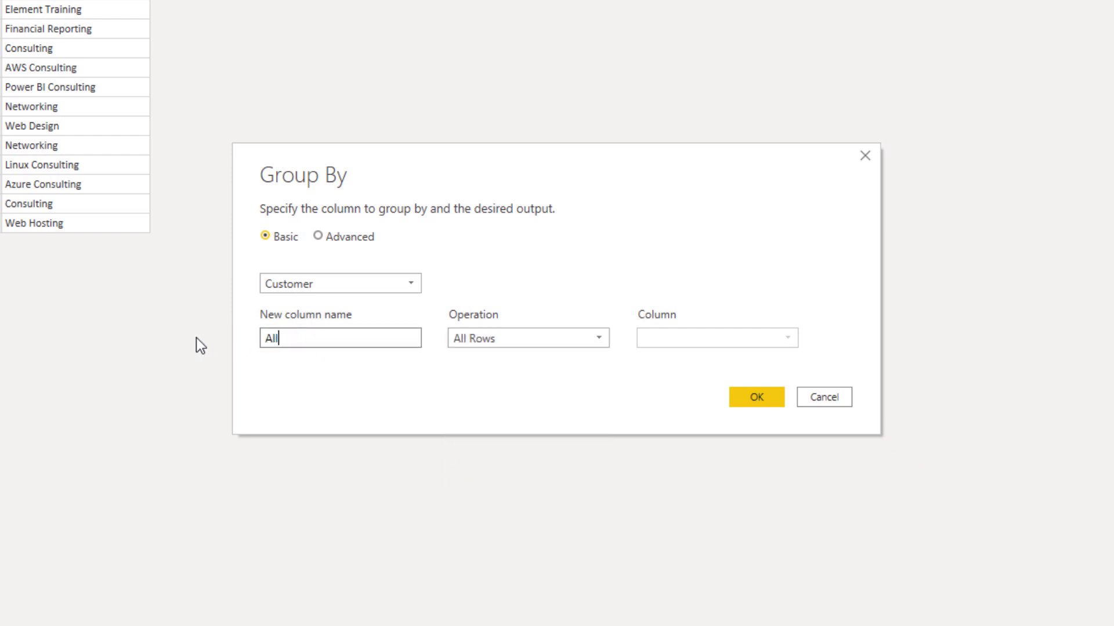
left_click(780, 394)
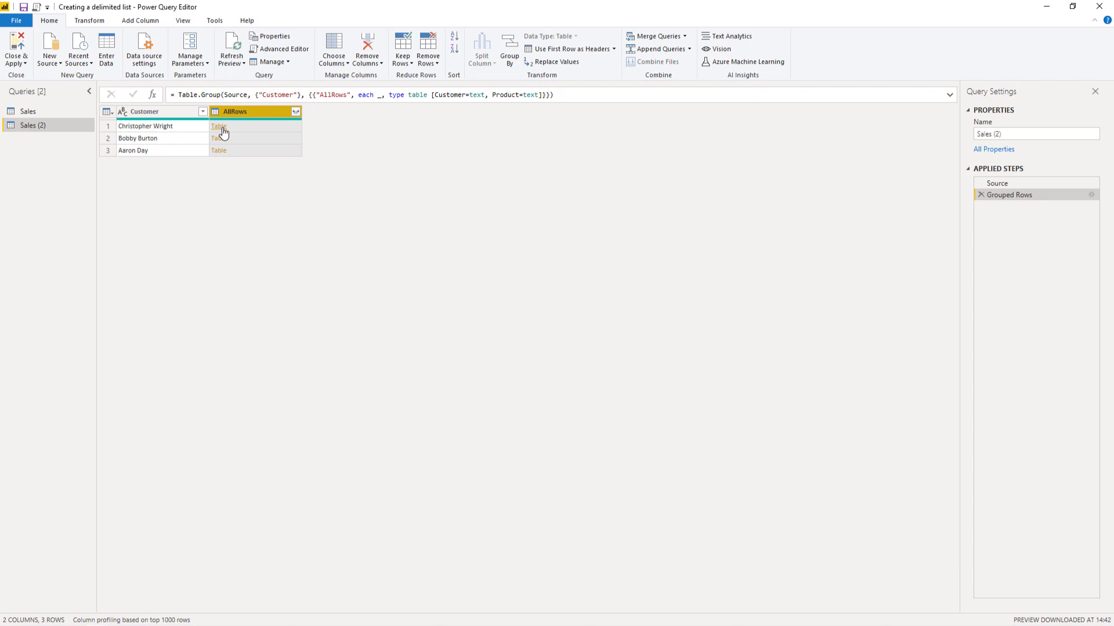
Step: Preview the first and second customers' AllRows nested tables, enlarging the preview pane
left_click(258, 126)
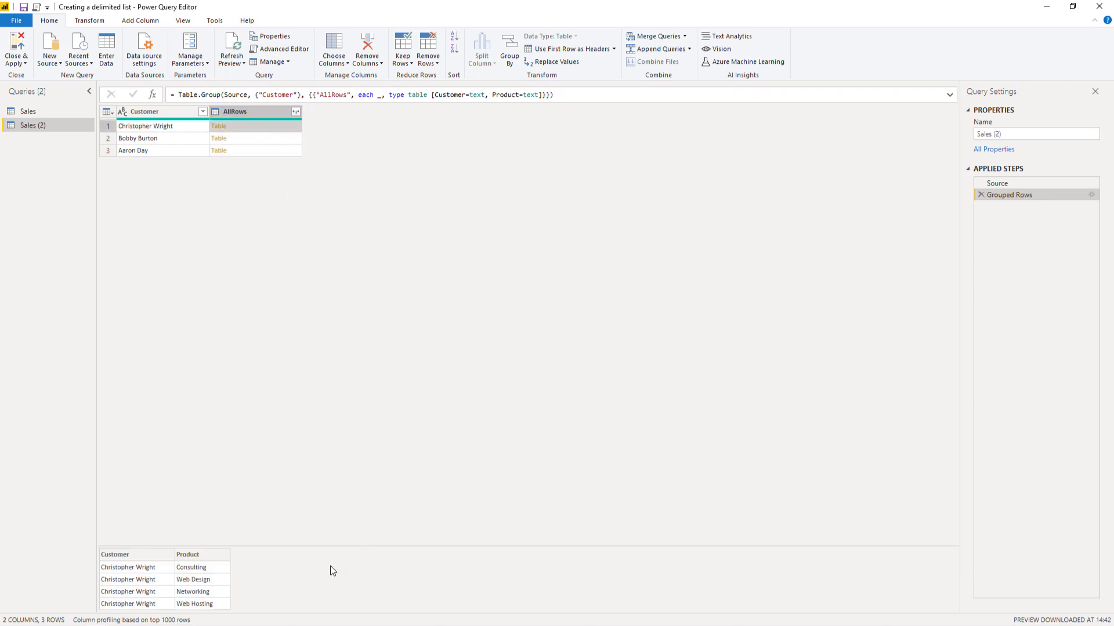
left_click_drag(331, 547, 333, 490)
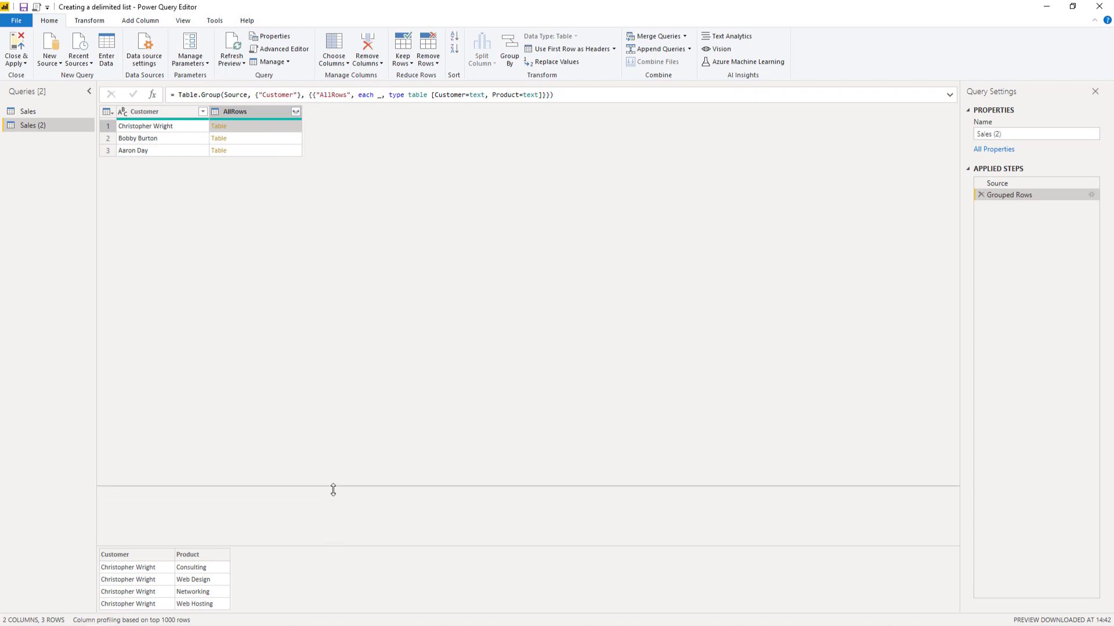
left_click(260, 138)
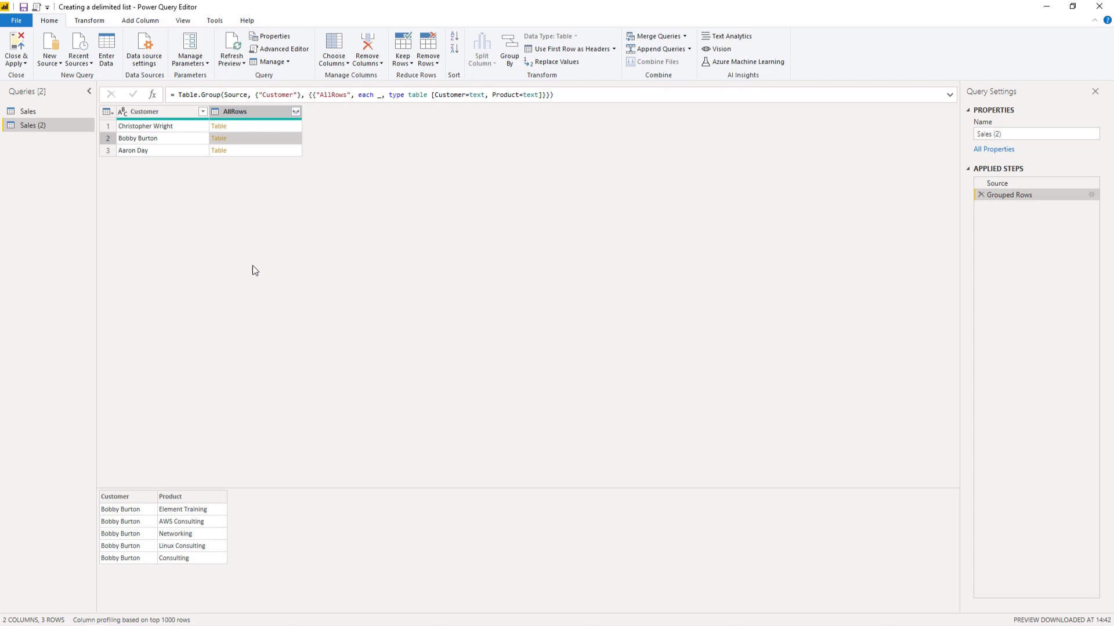
left_click(251, 126)
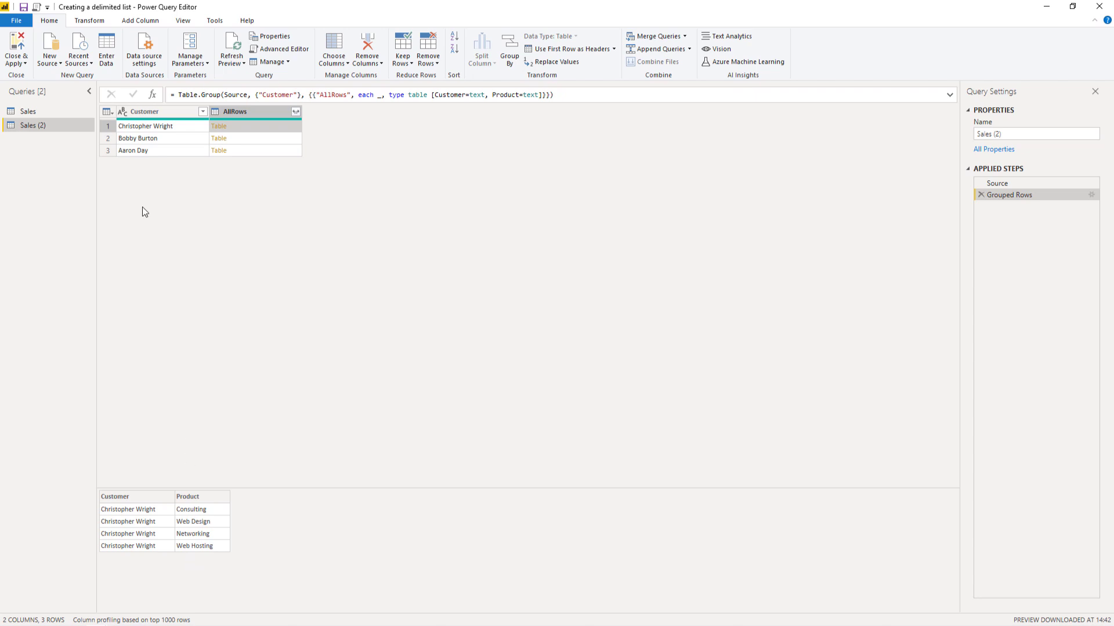
Step: Add a custom column named Products with the formula [AllRows][Product]
left_click(108, 112)
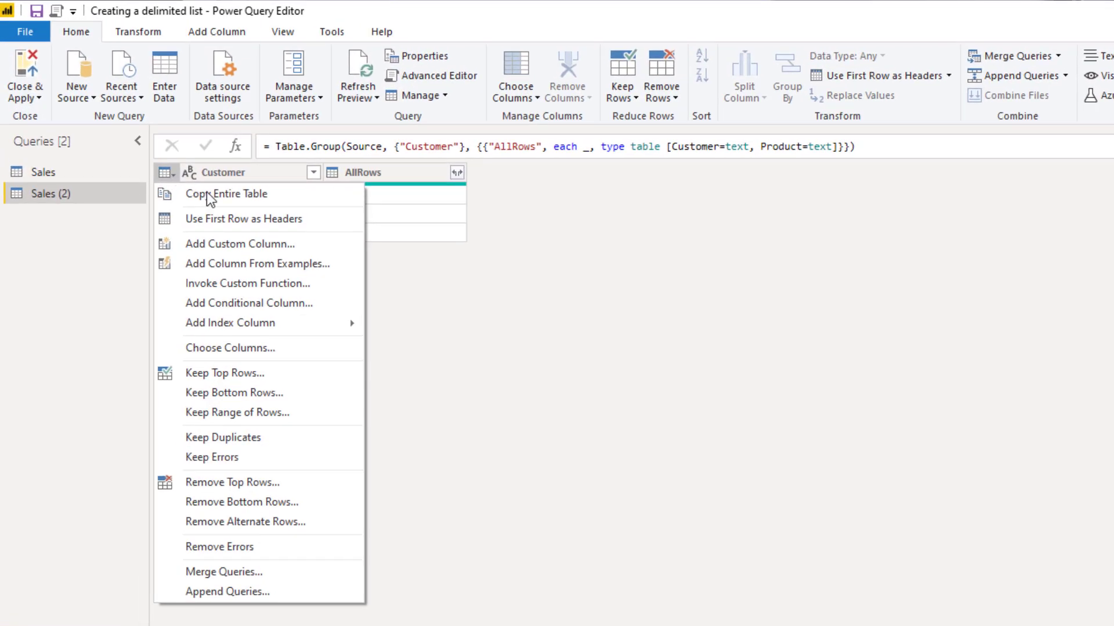
left_click(239, 244)
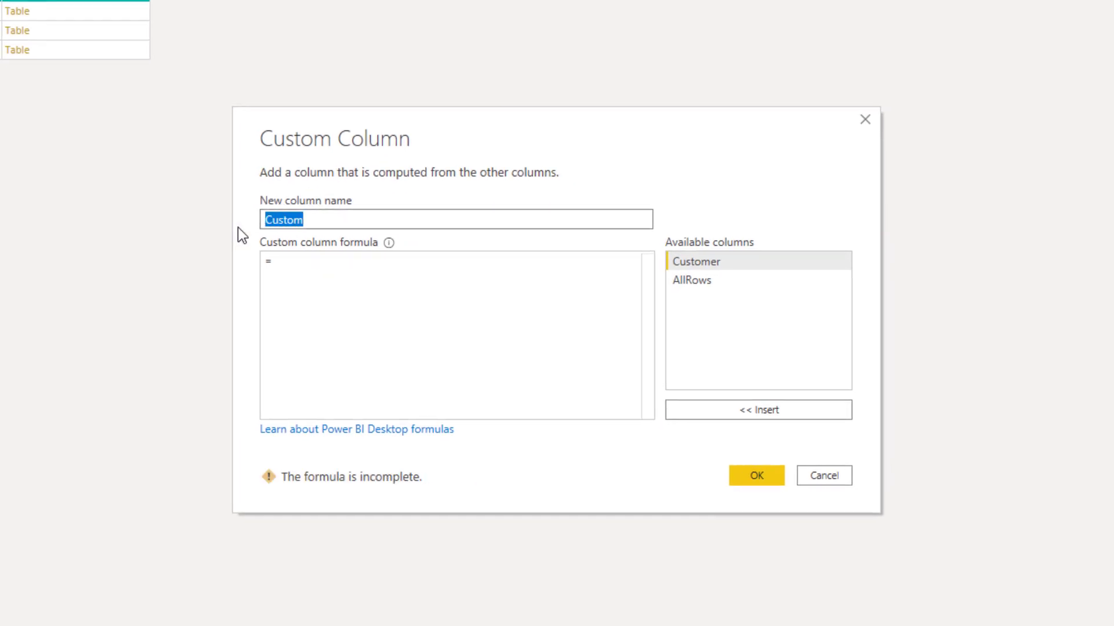
type("Products")
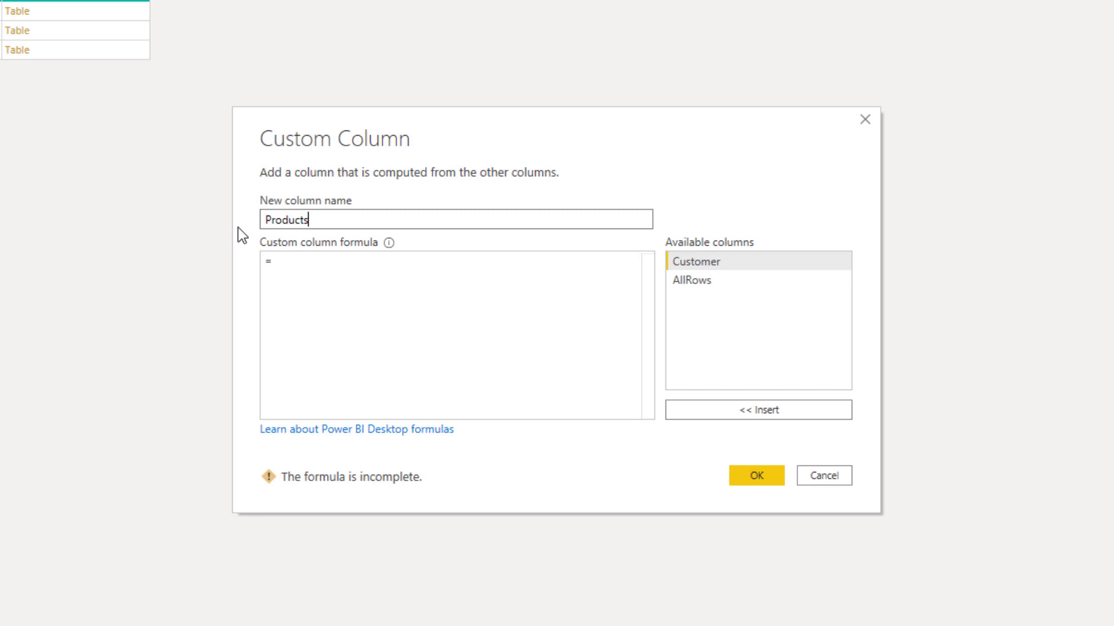
left_click(292, 273)
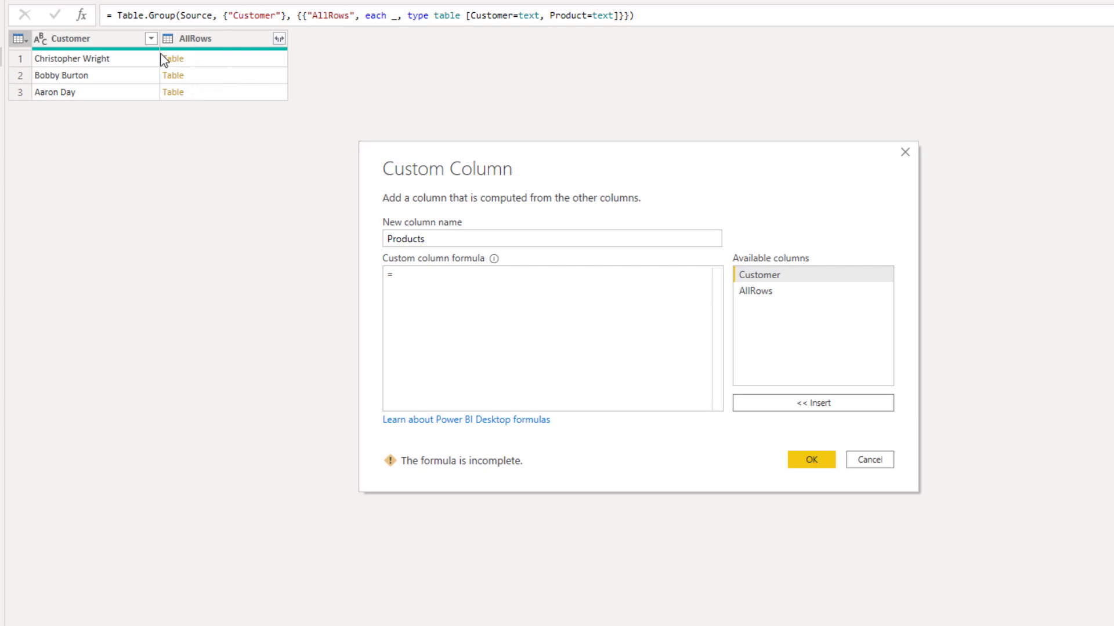
double_click(777, 292)
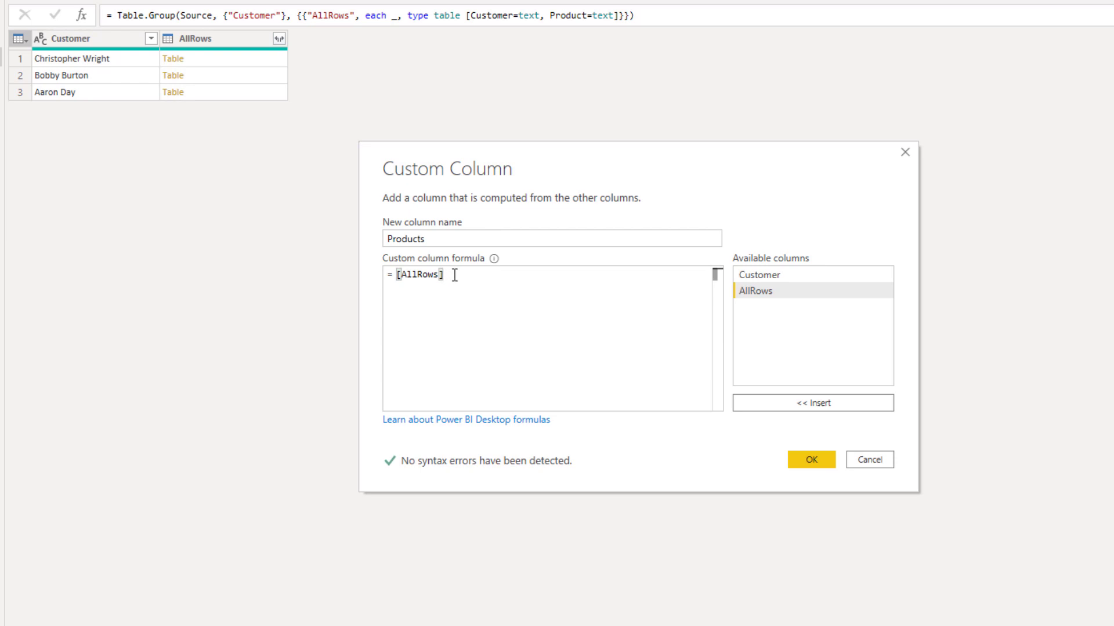
type("{")
key("BackSpace")
type("[")
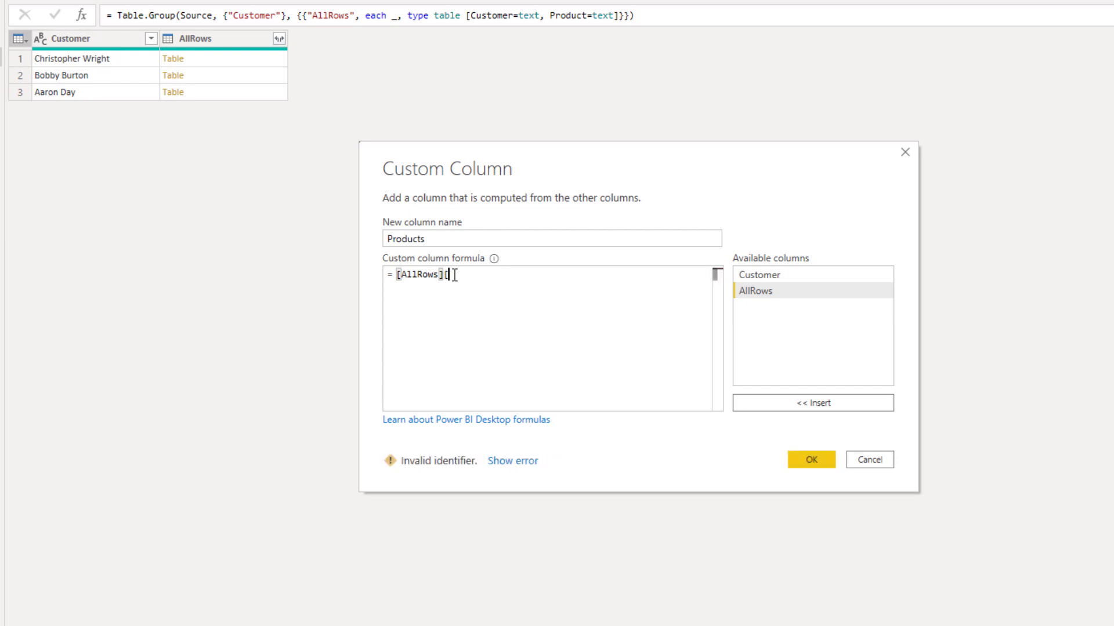
type("Pro")
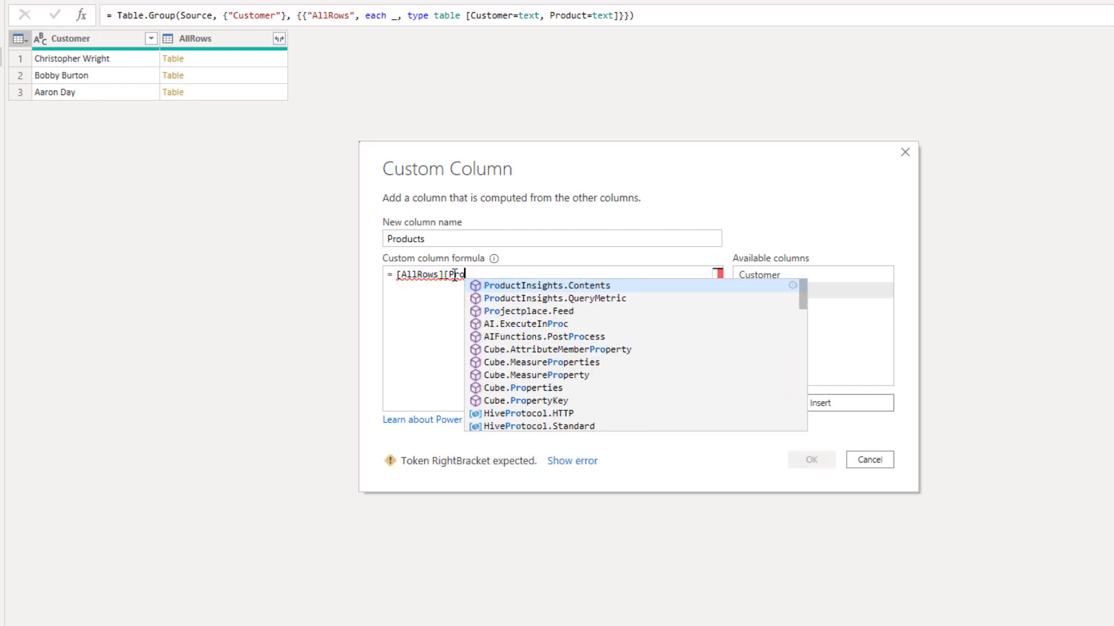
type("duct")
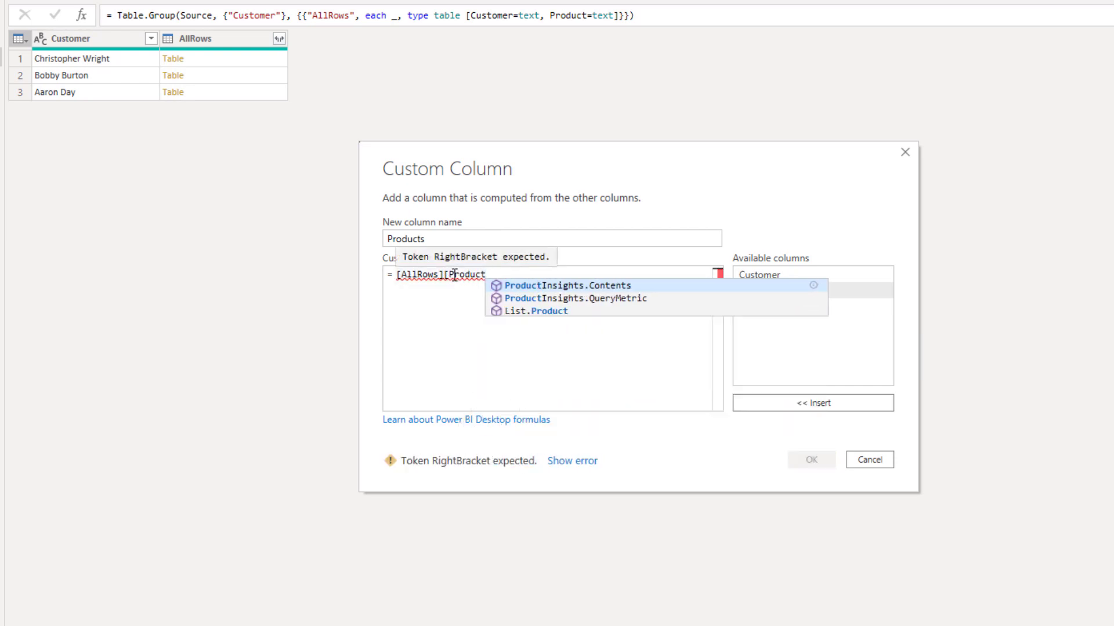
type("]")
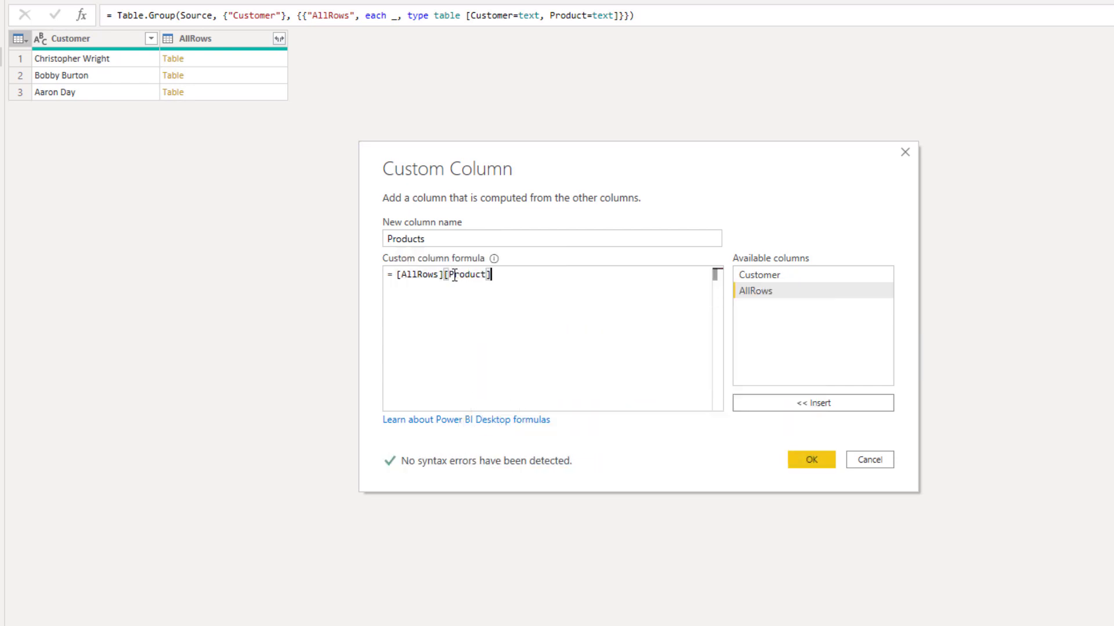
left_click(821, 458)
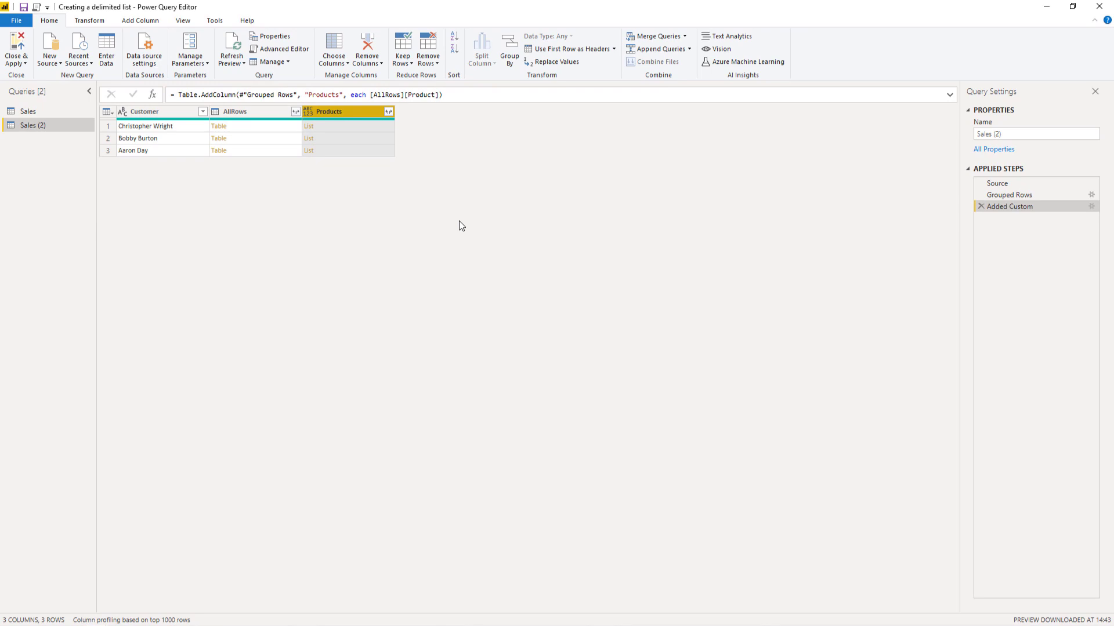
Step: Preview the first customer's Products list, then open the Products column's expand options
left_click(346, 126)
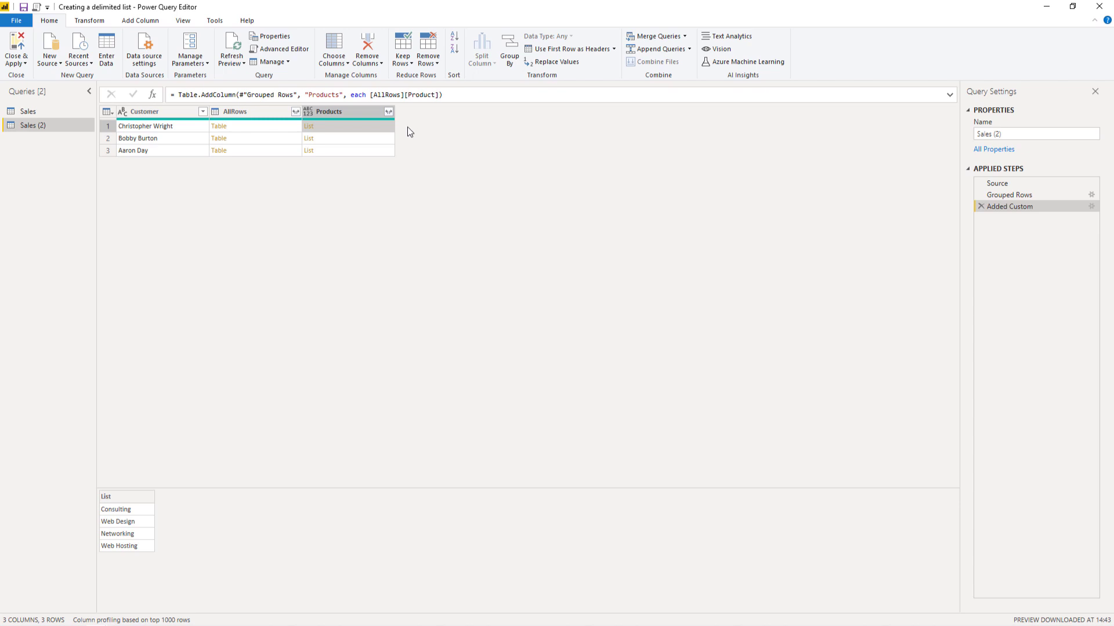
left_click(389, 113)
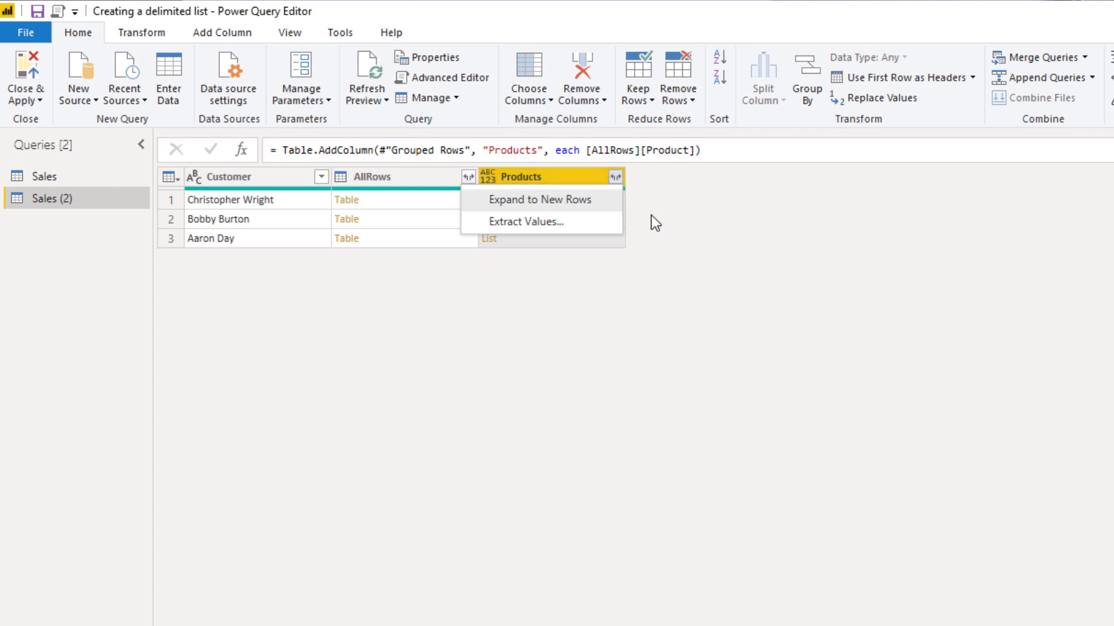
Step: Extract the Products lists as text joined by a custom comma delimiter and autofit the column
left_click(541, 224)
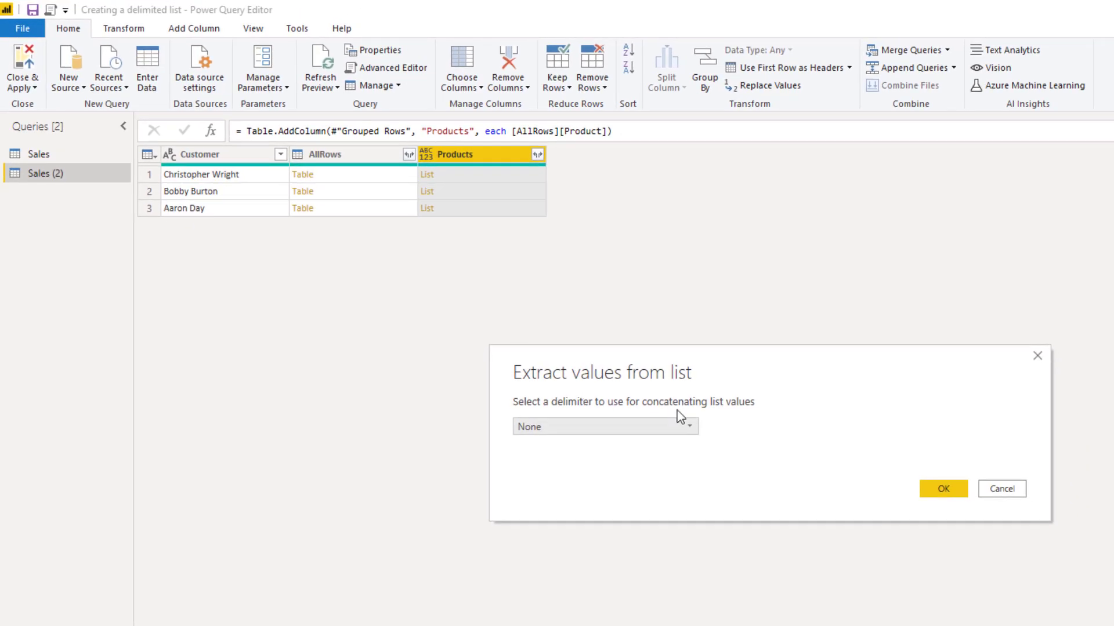
left_click(690, 428)
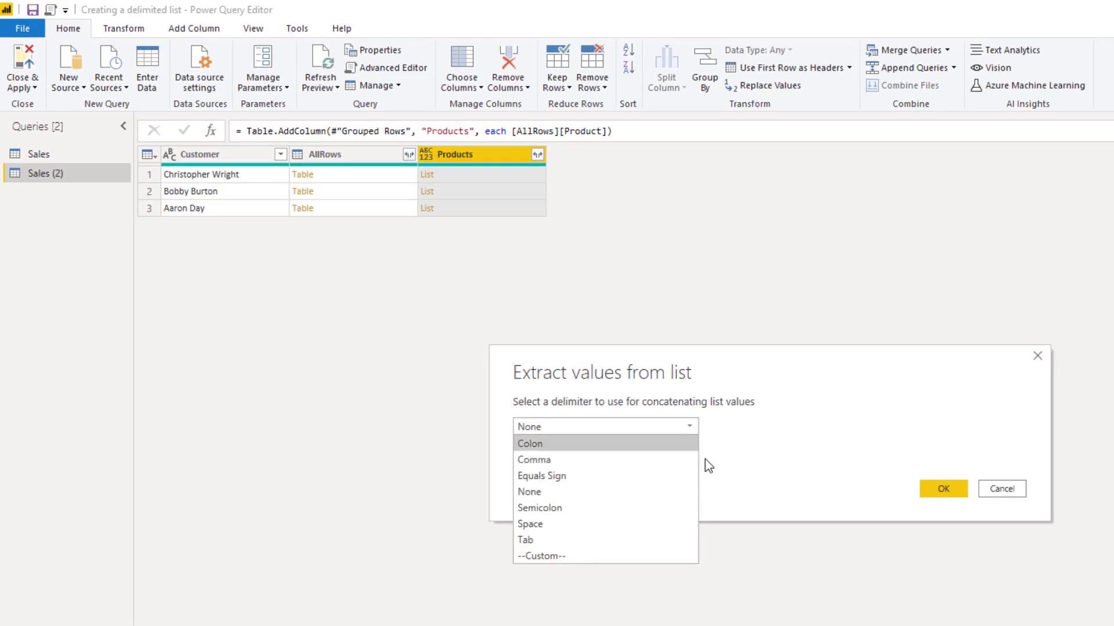
left_click(561, 556)
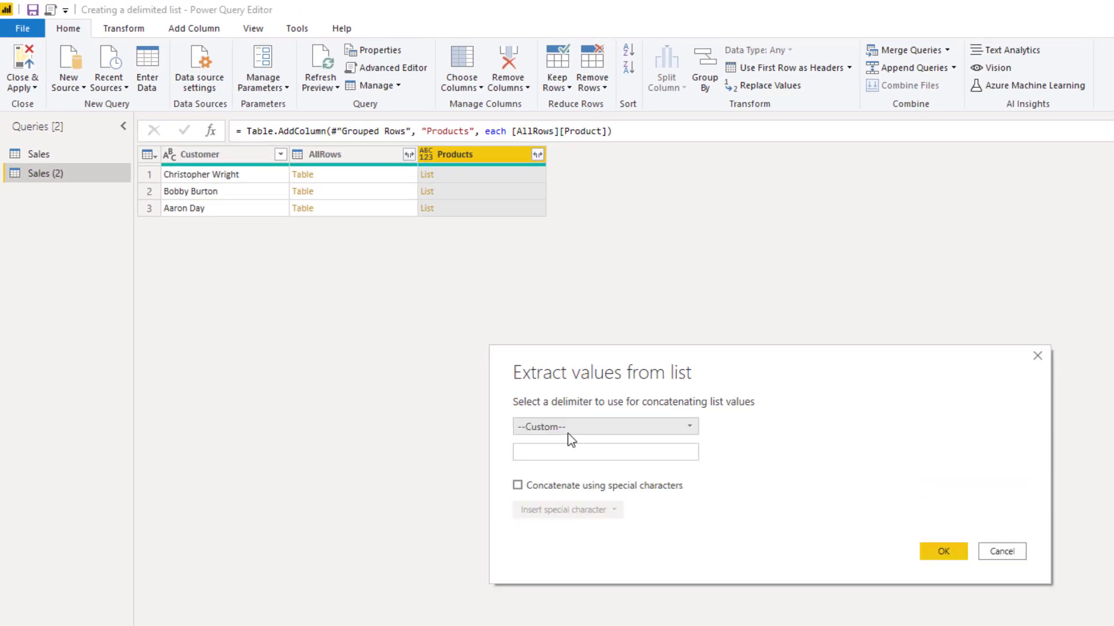
left_click(562, 451)
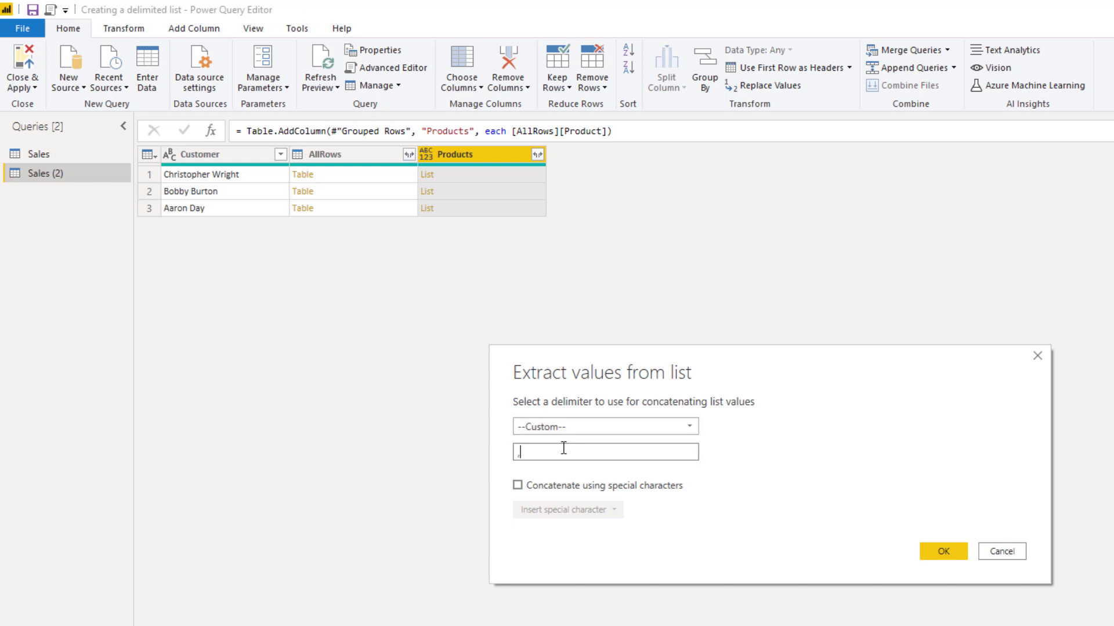
type(",")
left_click(944, 552)
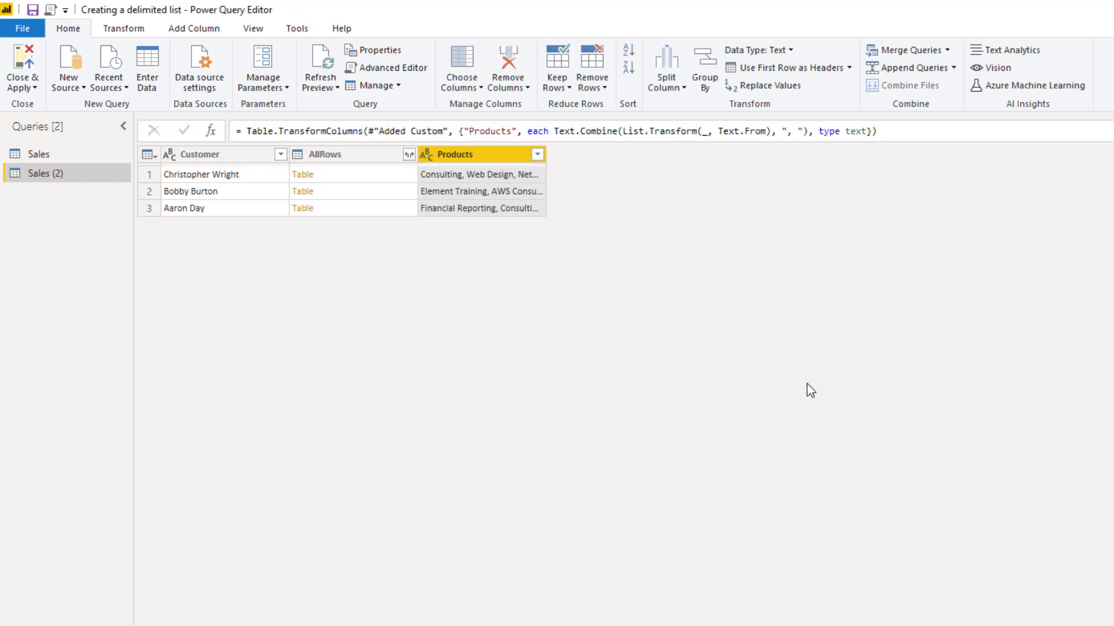
double_click(547, 155)
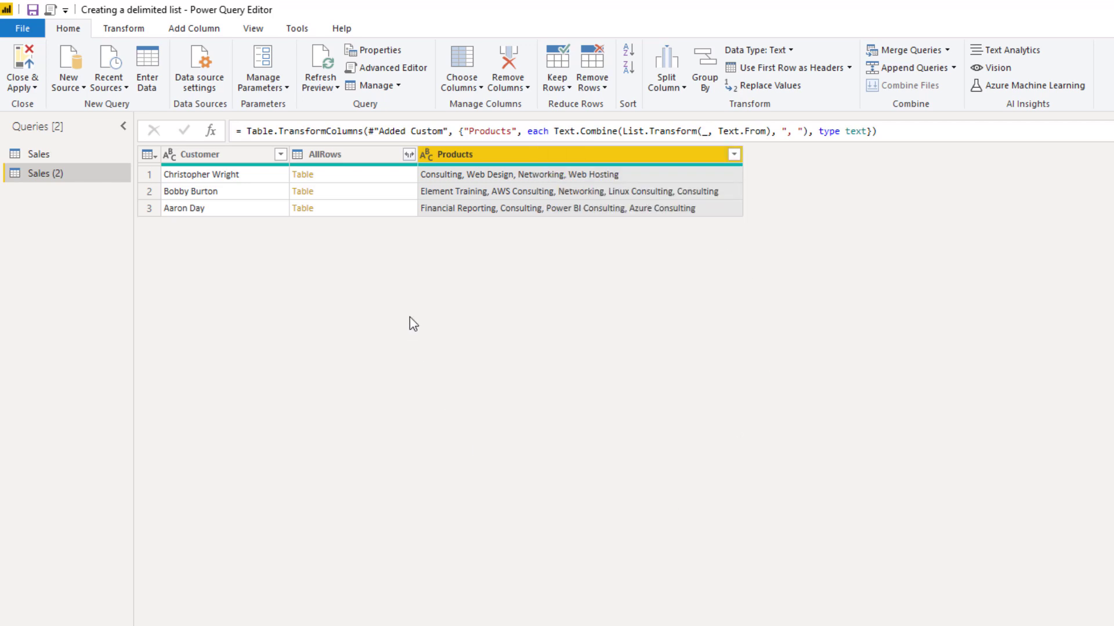